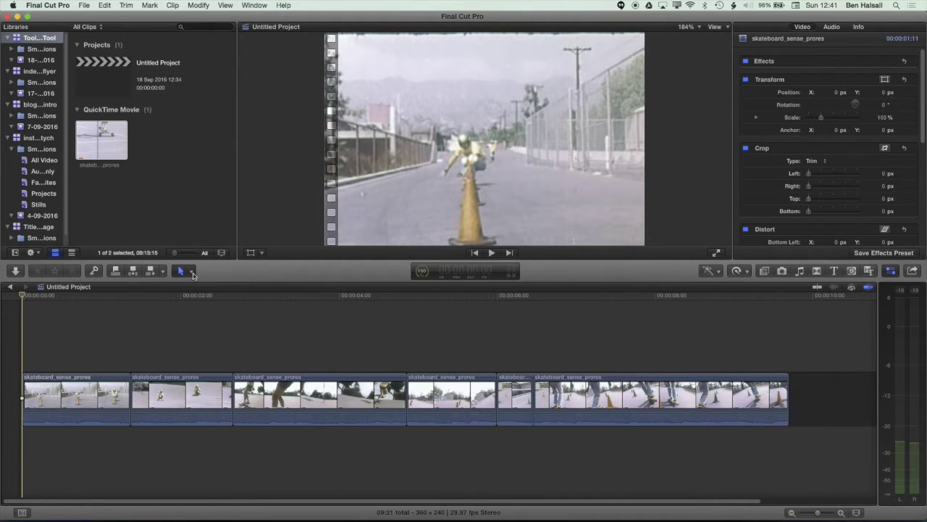
- With the Select tool kept, move the fourth clip to second position in the timeline
{"action": "left_click", "coordinate": [191, 272]}
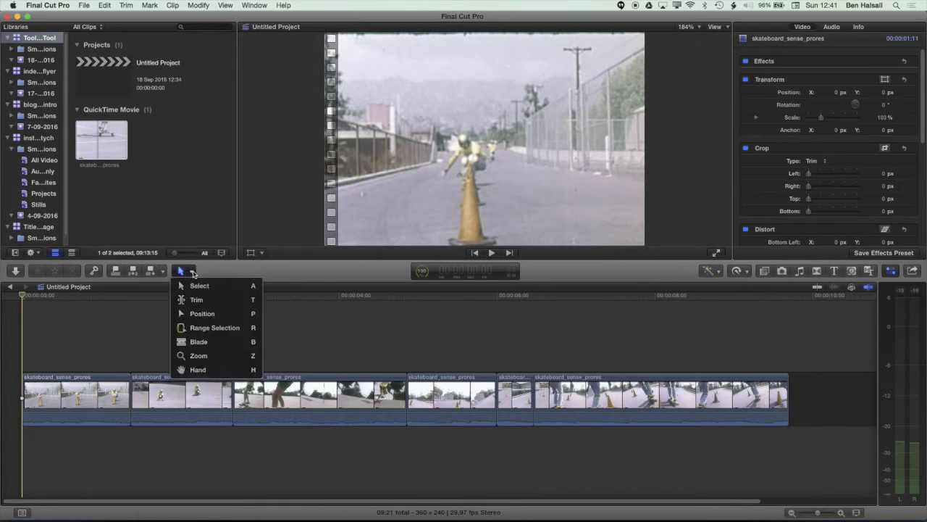
{"action": "left_click", "coordinate": [204, 273]}
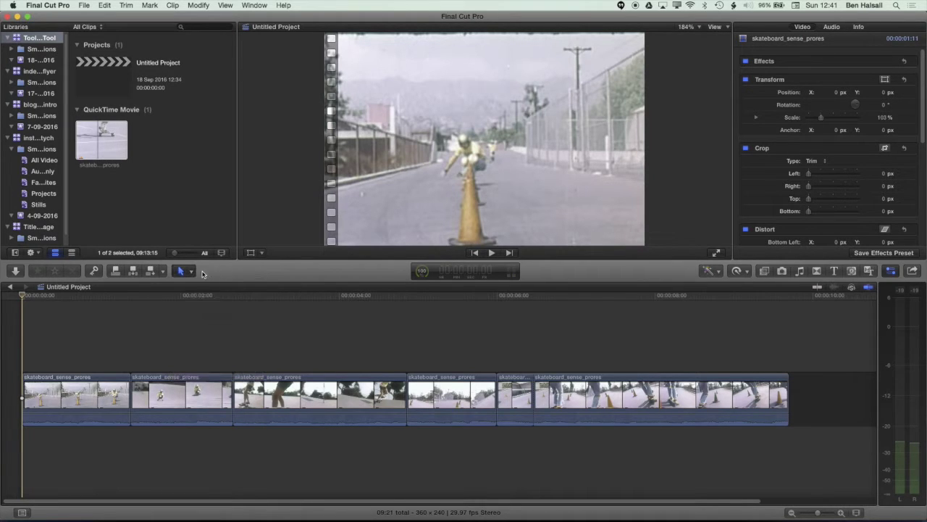
{"action": "left_click", "coordinate": [181, 392]}
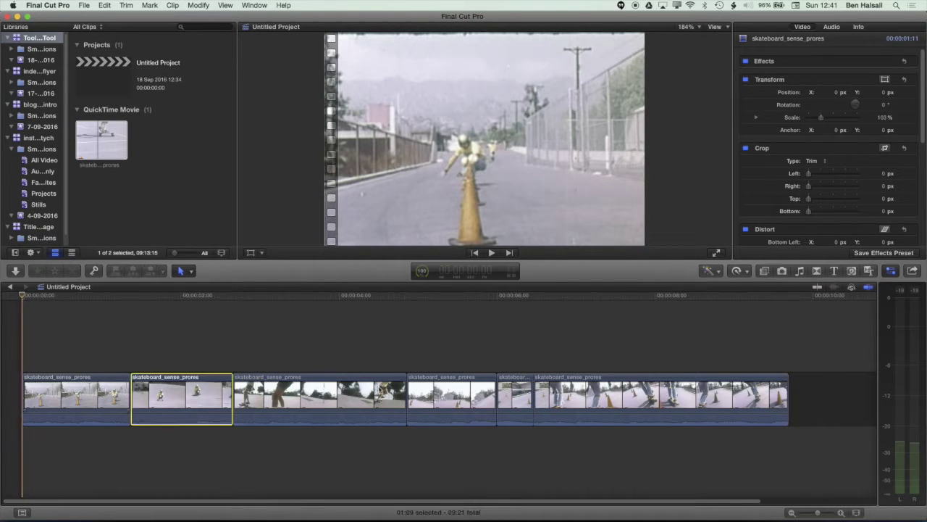
{"action": "left_click", "coordinate": [442, 399]}
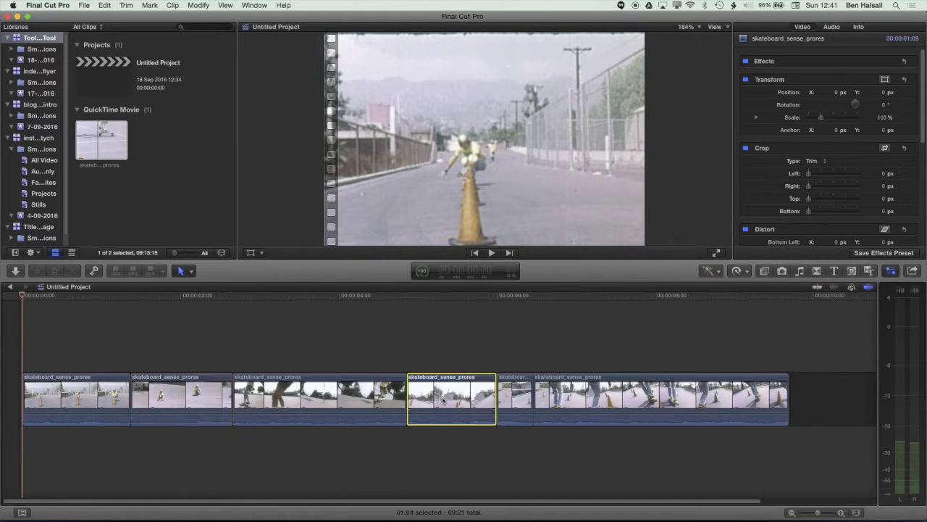
{"action": "left_click_drag", "start_coordinate": [99, 369], "coordinate": [145, 393]}
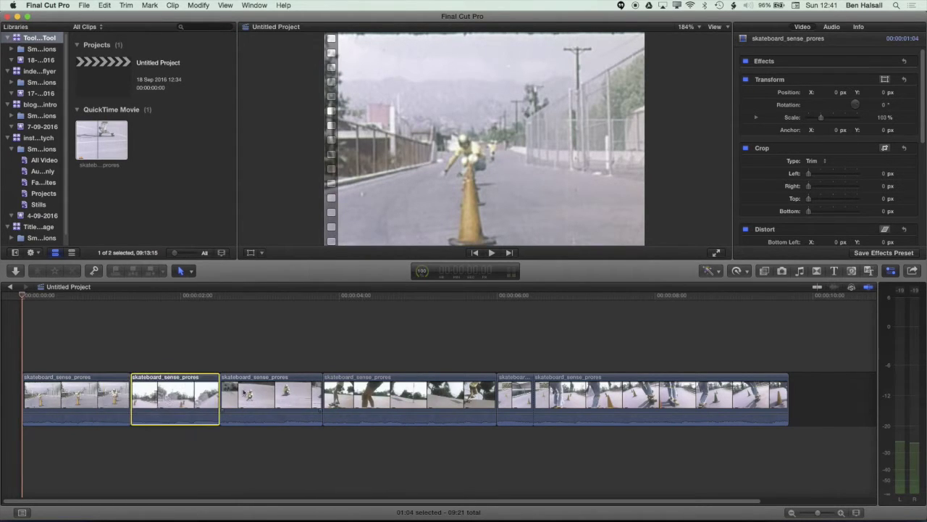
- Ripple-trim the third clip's end earlier, shortening the project from 09:21 to 09:12
{"action": "left_click", "coordinate": [319, 394]}
{"action": "left_click_drag", "start_coordinate": [320, 395], "coordinate": [297, 395]}
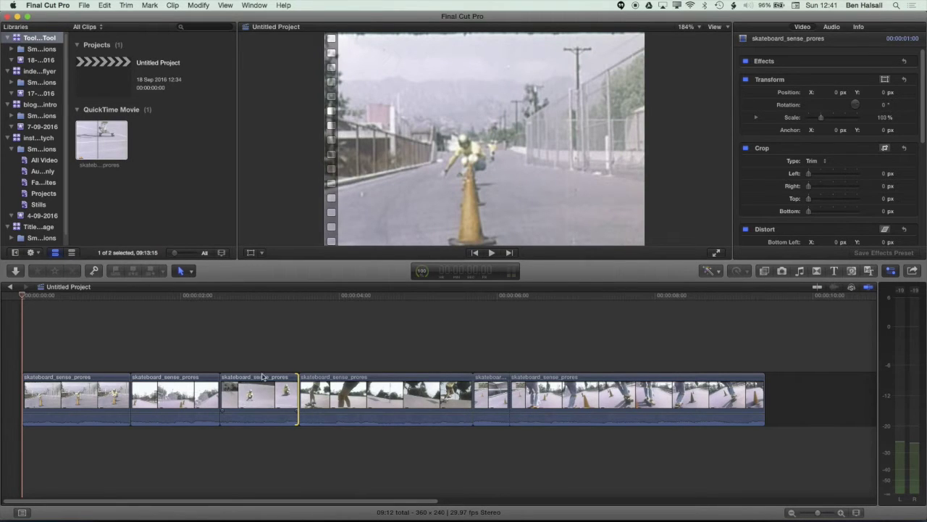
{"action": "left_click", "coordinate": [194, 272]}
- With the Trim tool, roll the cut between clips 3 and 4 slightly later
{"action": "left_click", "coordinate": [205, 298]}
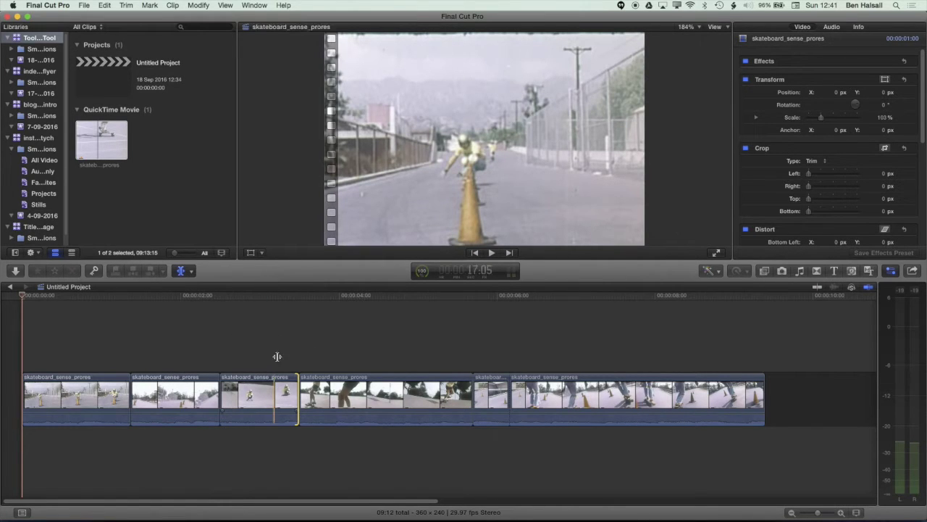
{"action": "left_click", "coordinate": [301, 398]}
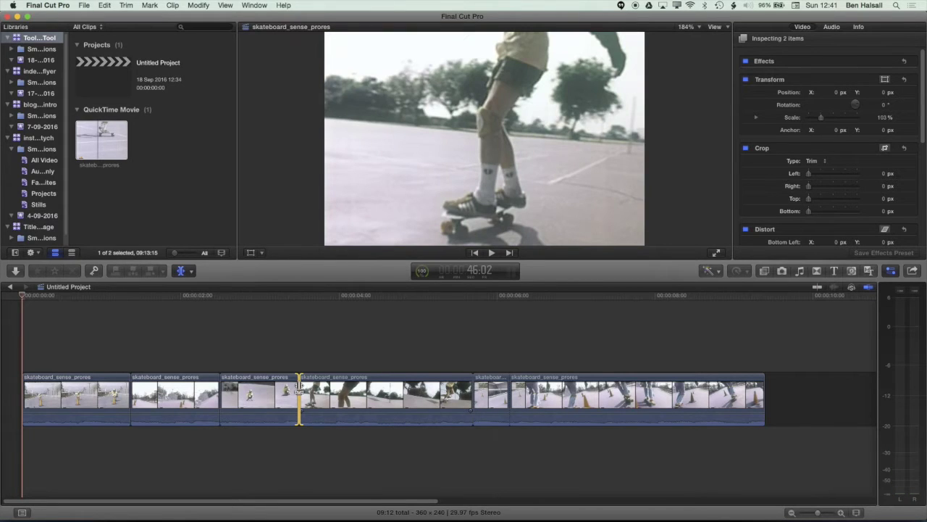
{"action": "left_click_drag", "start_coordinate": [299, 391], "coordinate": [298, 390]}
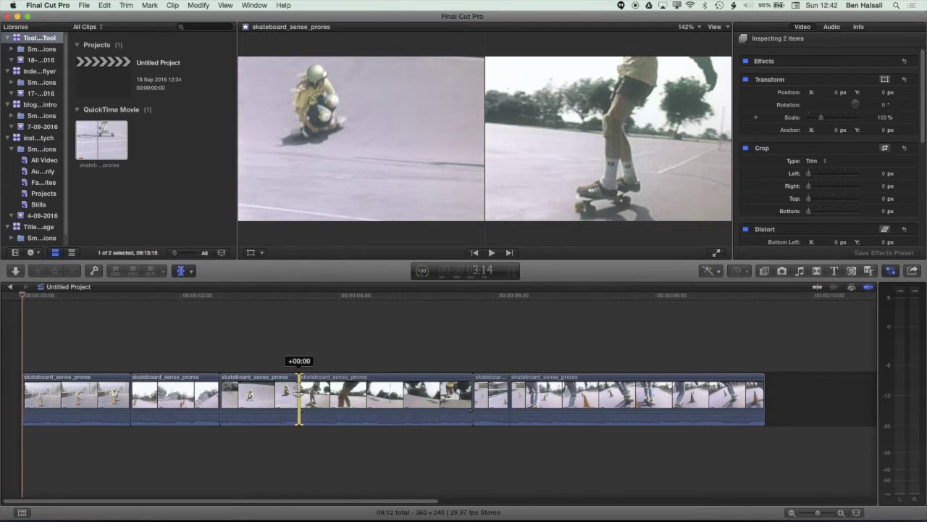
{"action": "left_click_drag", "start_coordinate": [298, 390], "coordinate": [320, 391]}
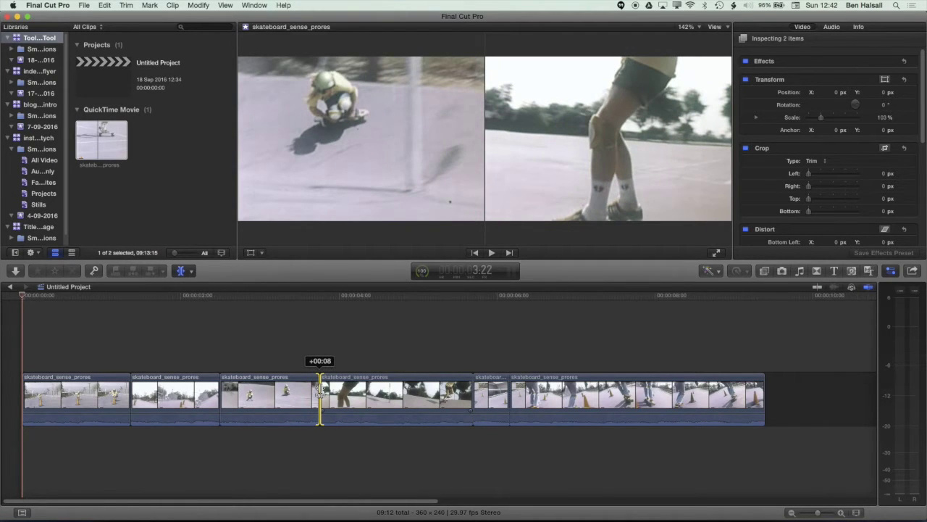
{"action": "left_click_drag", "start_coordinate": [320, 391], "coordinate": [366, 391]}
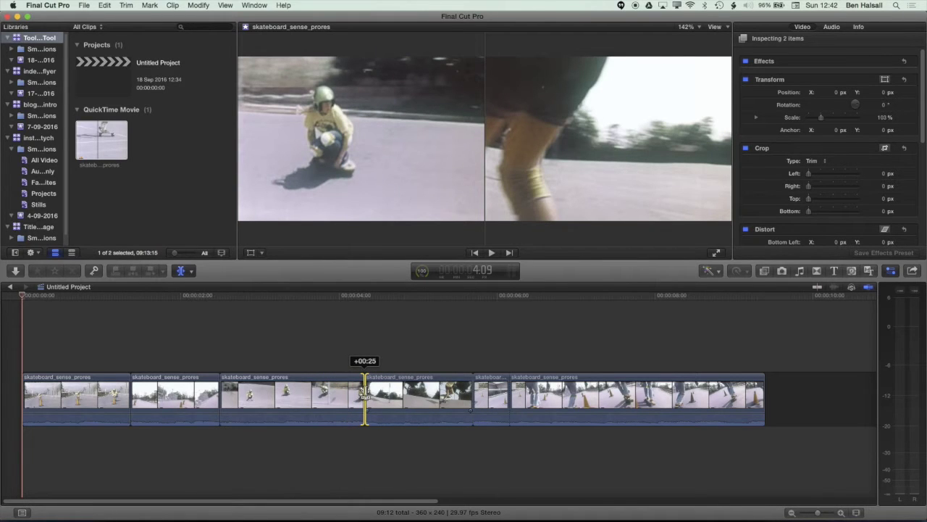
{"action": "left_click_drag", "start_coordinate": [366, 391], "coordinate": [336, 395]}
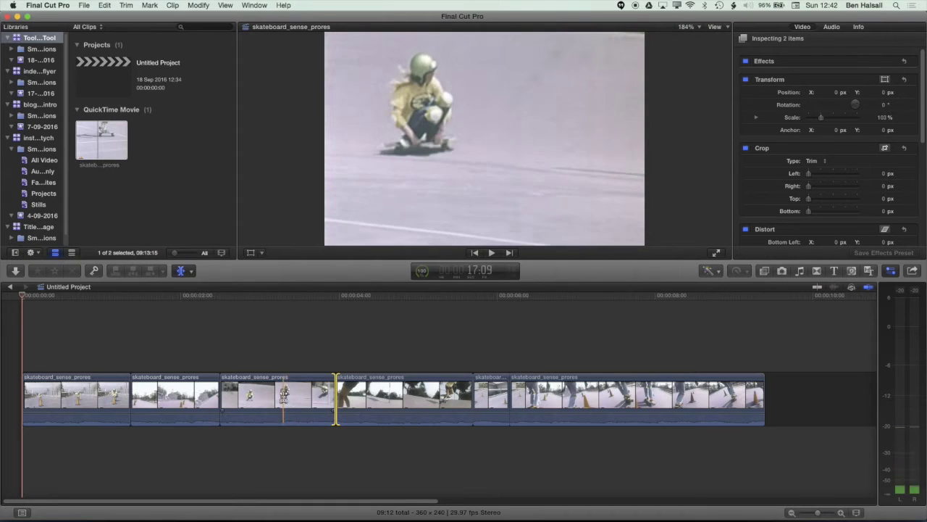
- Slip clip 3's footage 13 frames and clip 4's by -01:17, then park the playhead before clip 4
{"action": "left_click", "coordinate": [284, 393]}
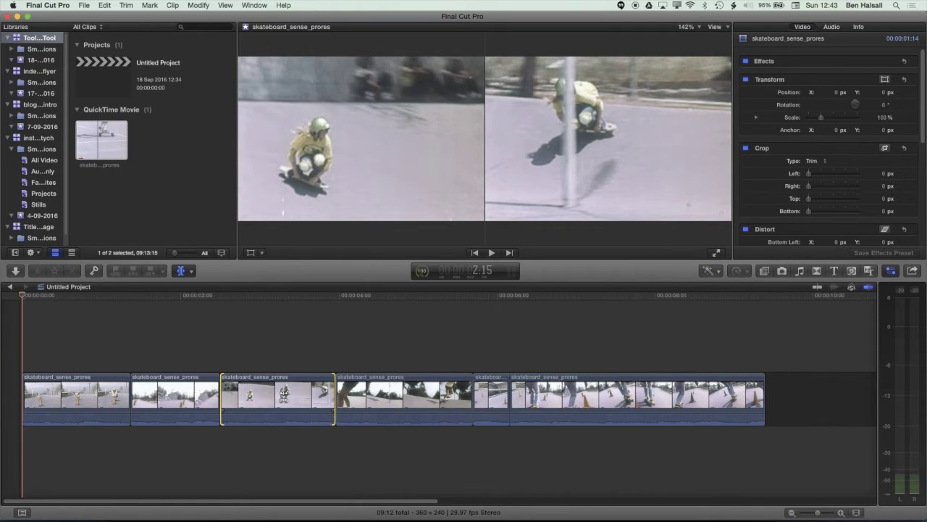
{"action": "mouse_move", "coordinate": [284, 393]}
{"action": "left_mouse_down"}
{"action": "mouse_move", "coordinate": [240, 398]}
{"action": "mouse_move", "coordinate": [301, 395]}
{"action": "mouse_move", "coordinate": [273, 392]}
{"action": "left_mouse_up"}
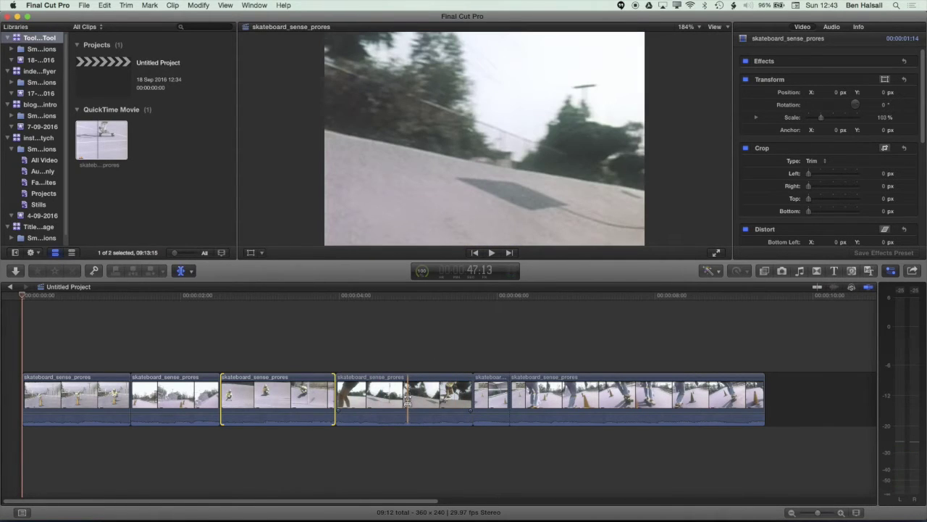
{"action": "left_click_drag", "start_coordinate": [407, 397], "coordinate": [283, 404]}
{"action": "left_click", "coordinate": [318, 295]}
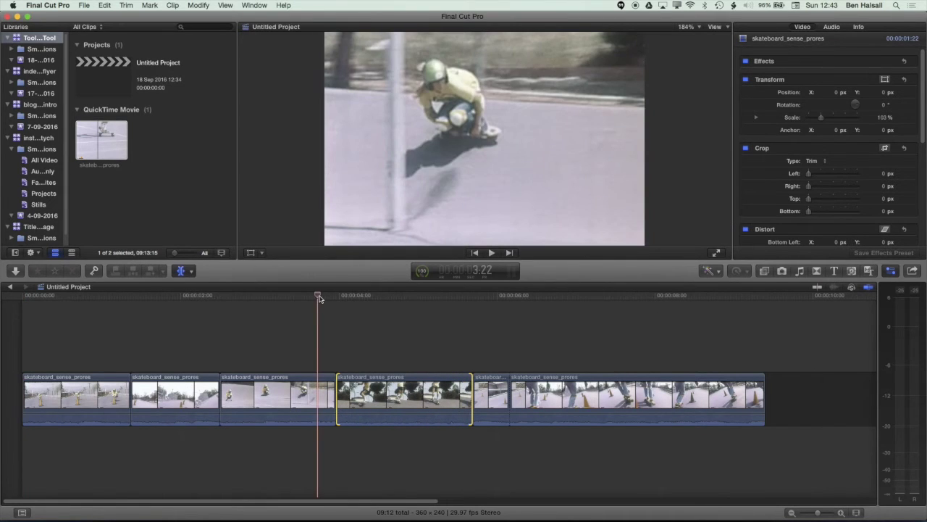
- Play back the edit, slip clip 4 again, and expand its audio below the video
{"action": "key", "text": "space"}
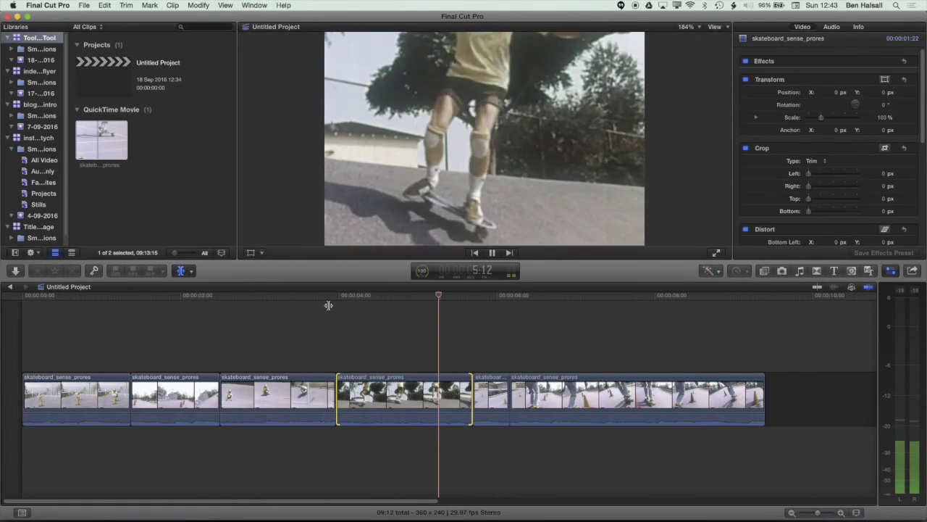
{"action": "key", "text": "space"}
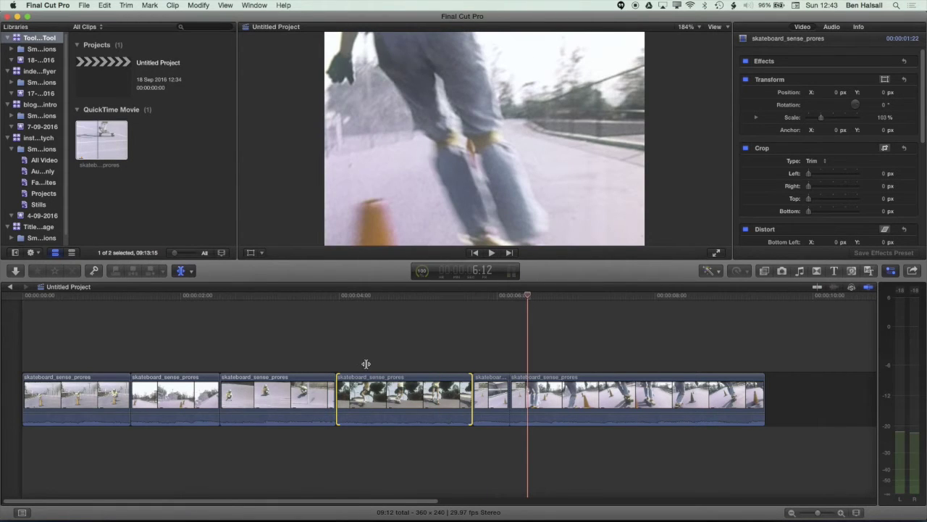
{"action": "left_click_drag", "start_coordinate": [395, 400], "coordinate": [398, 425]}
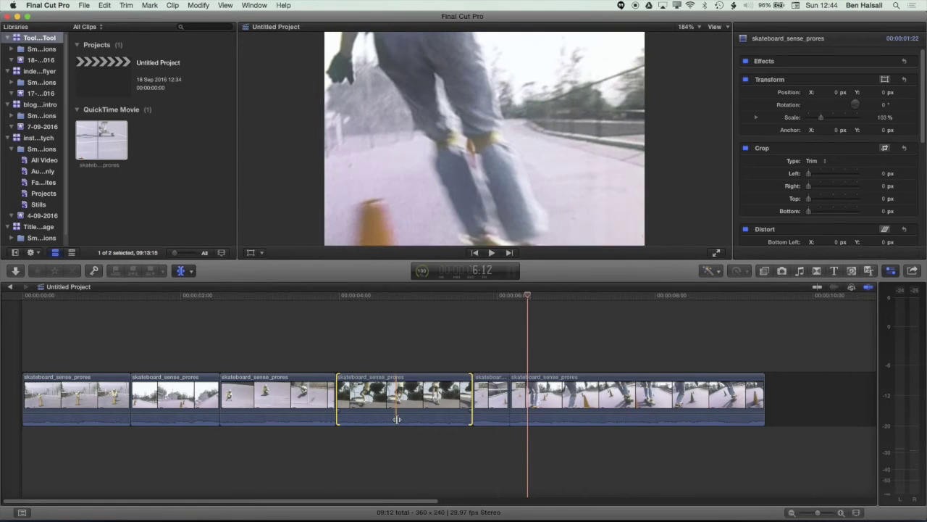
{"action": "double_click", "coordinate": [397, 424]}
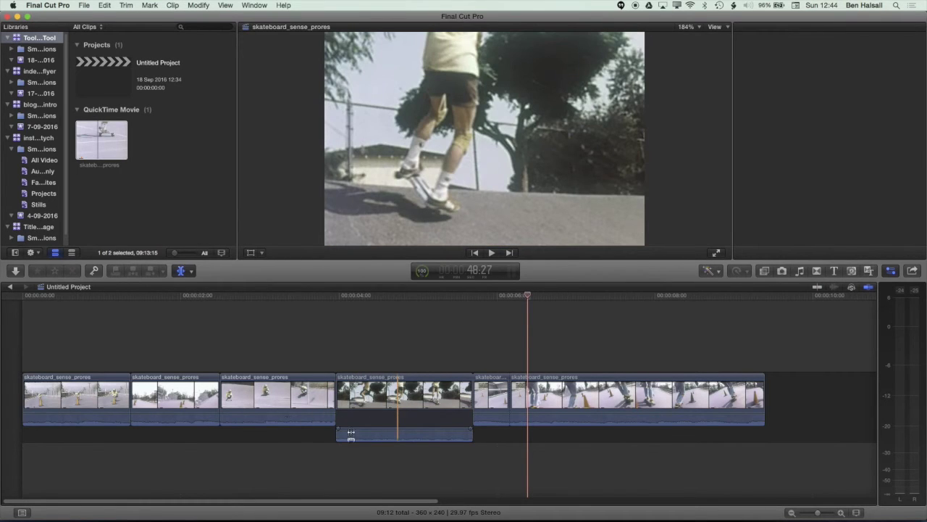
- Expand clip 3's audio too, then move the video side of the 3/4 cut apart from the audio
{"action": "key", "text": "super+4"}
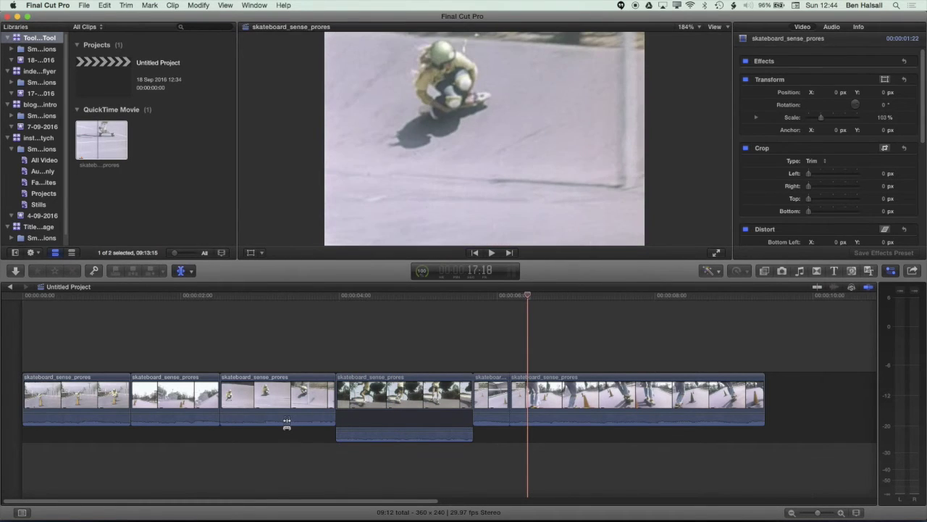
{"action": "double_click", "coordinate": [297, 423]}
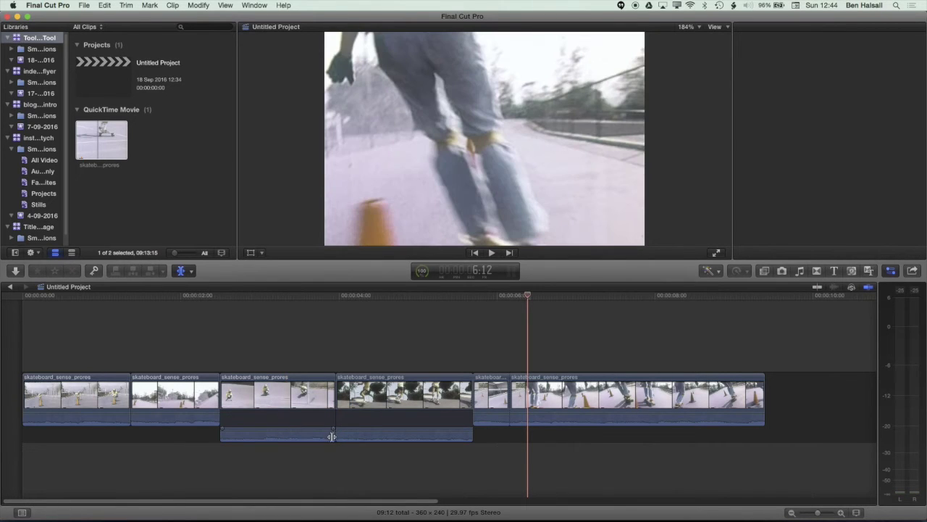
{"action": "left_click", "coordinate": [336, 435]}
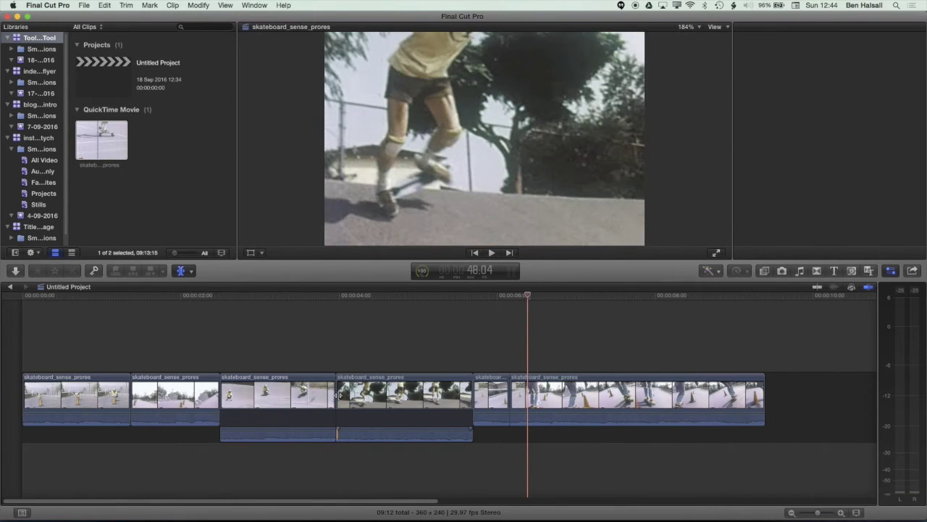
{"action": "left_click", "coordinate": [337, 397]}
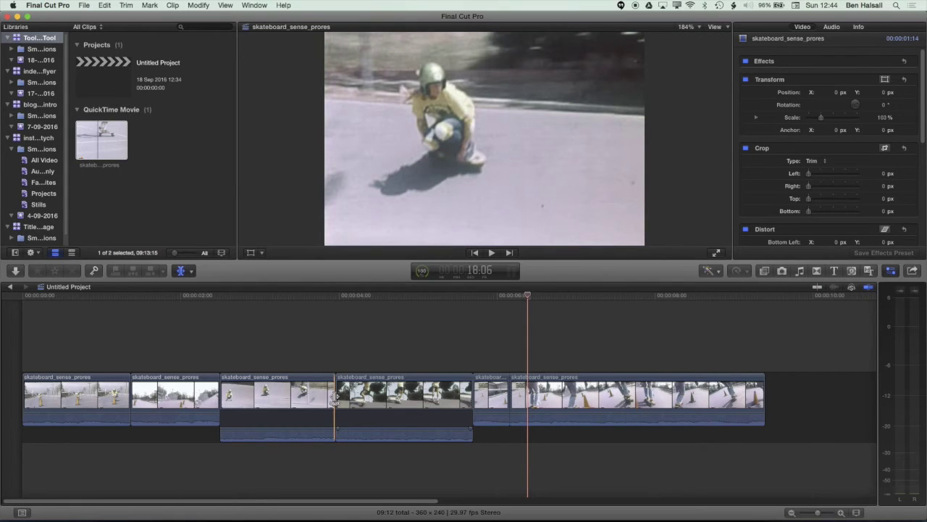
{"action": "left_click_drag", "start_coordinate": [335, 401], "coordinate": [316, 397]}
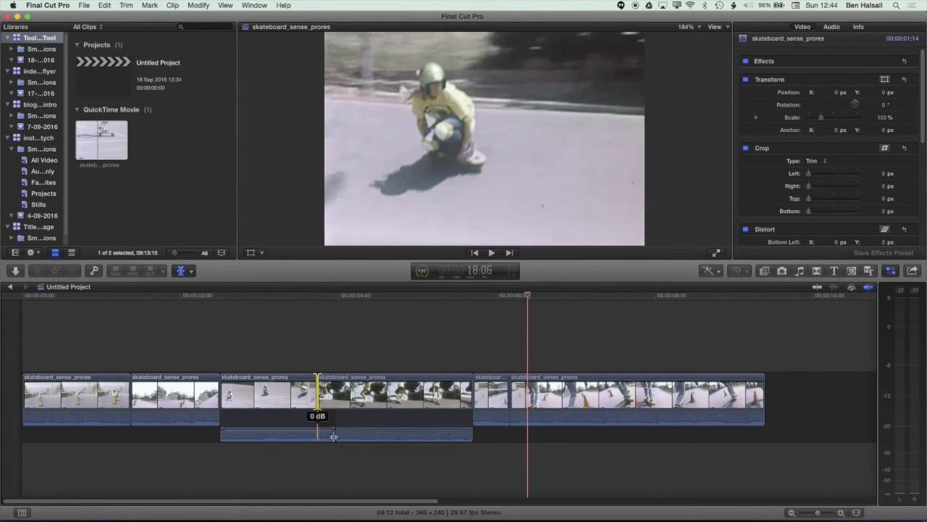
{"action": "left_click", "coordinate": [319, 400]}
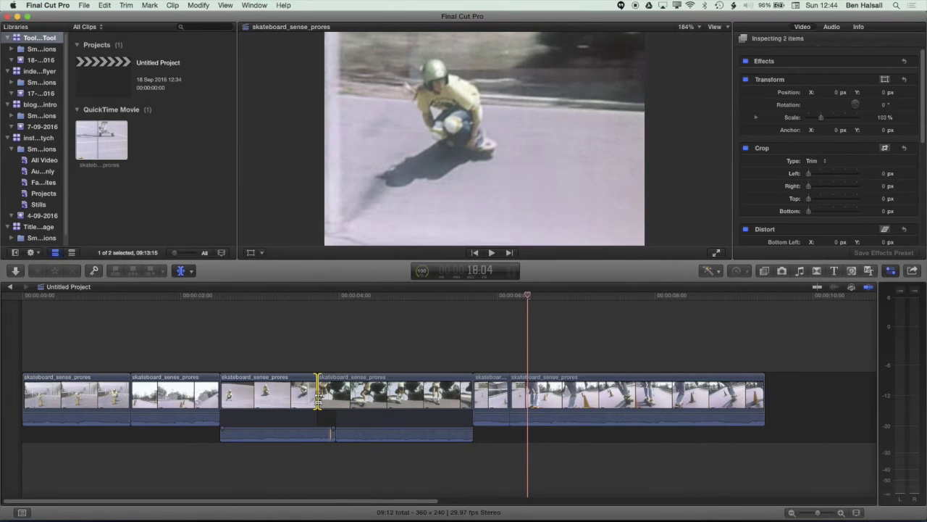
- Move the video cut 16 frames later and shift the audio cut 9 frames later for a split edit
{"action": "left_click_drag", "start_coordinate": [318, 400], "coordinate": [360, 400]}
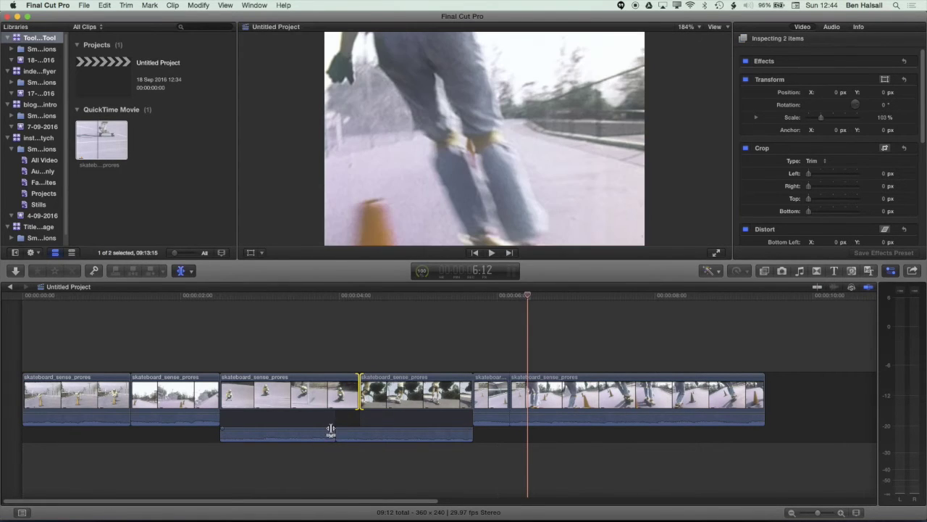
{"action": "left_click_drag", "start_coordinate": [331, 430], "coordinate": [335, 440]}
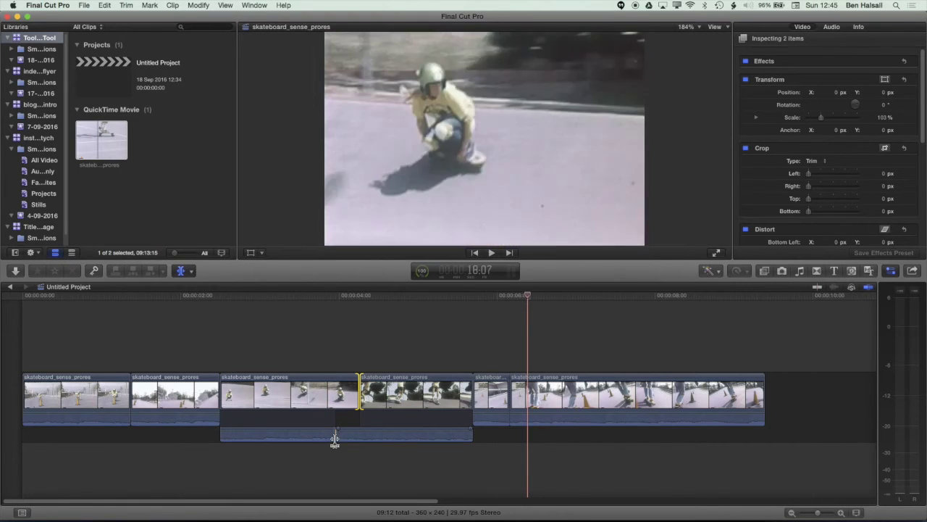
{"action": "mouse_move", "coordinate": [336, 436]}
{"action": "left_mouse_down"}
{"action": "mouse_move", "coordinate": [355, 437]}
{"action": "mouse_move", "coordinate": [319, 436]}
{"action": "mouse_move", "coordinate": [352, 436]}
{"action": "mouse_move", "coordinate": [325, 435]}
{"action": "mouse_move", "coordinate": [340, 435]}
{"action": "left_mouse_up"}
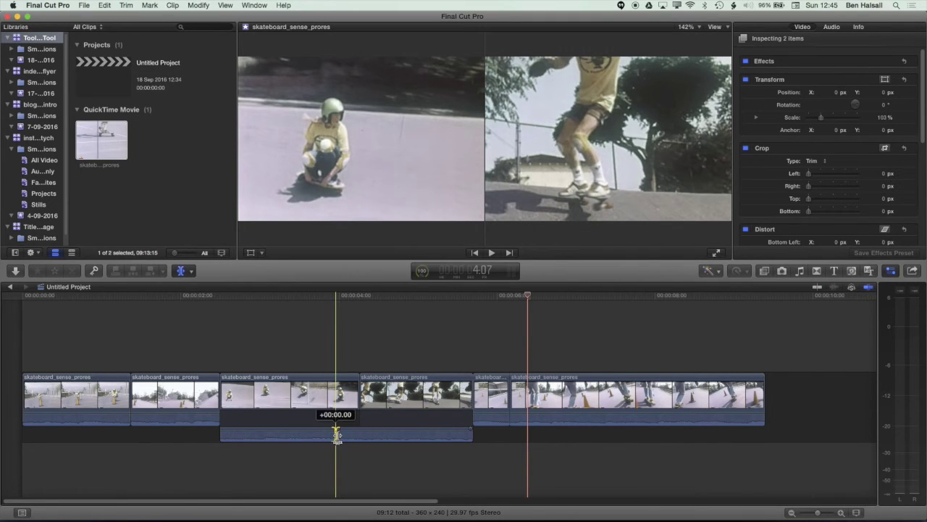
{"action": "mouse_move", "coordinate": [335, 433]}
{"action": "left_mouse_down"}
{"action": "mouse_move", "coordinate": [314, 435]}
{"action": "mouse_move", "coordinate": [357, 434]}
{"action": "mouse_move", "coordinate": [343, 435]}
{"action": "left_mouse_up"}
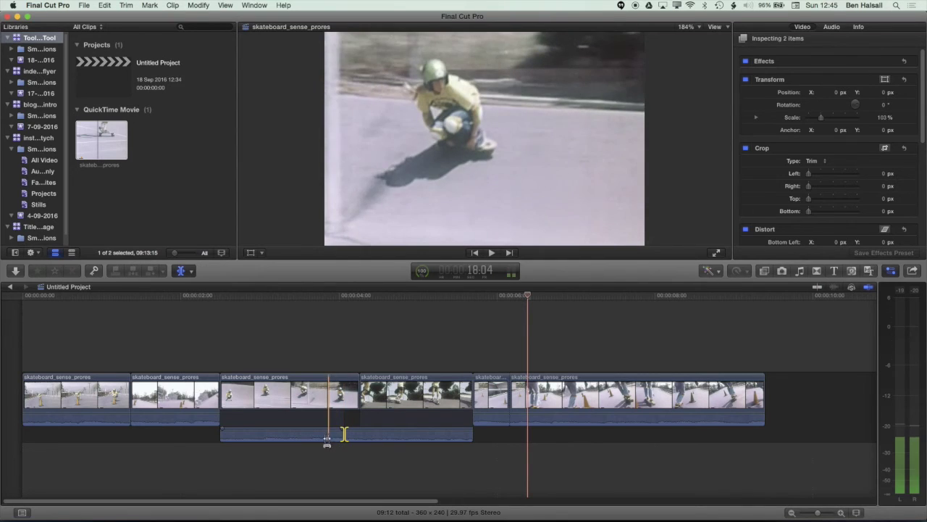
- Collapse the third and fourth clips' audio back into their clips and show the video Inspector
{"action": "left_click", "coordinate": [303, 436]}
{"action": "double_click", "coordinate": [305, 434]}
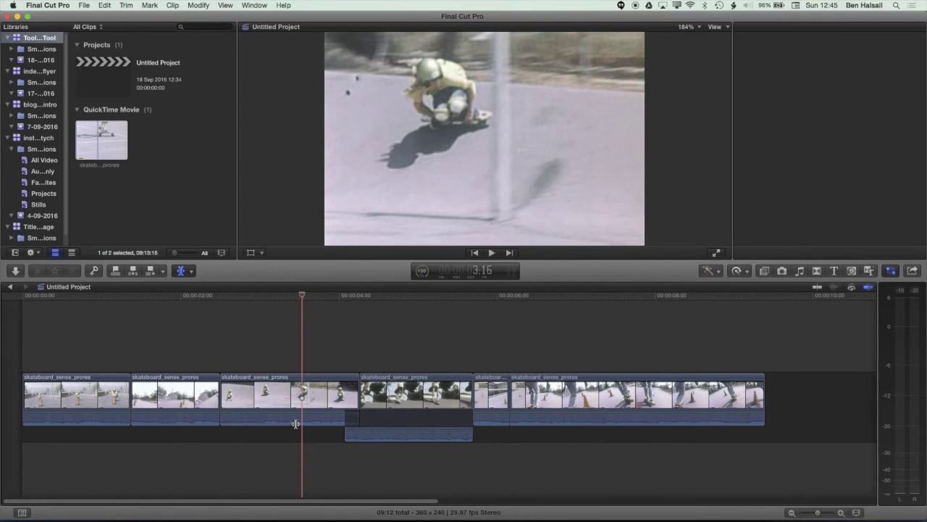
{"action": "key", "text": "super+4"}
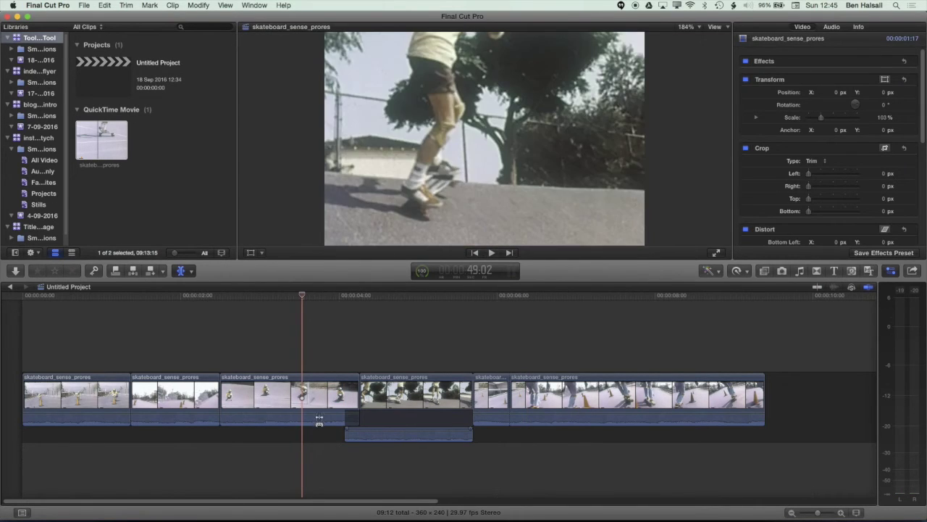
{"action": "double_click", "coordinate": [414, 435]}
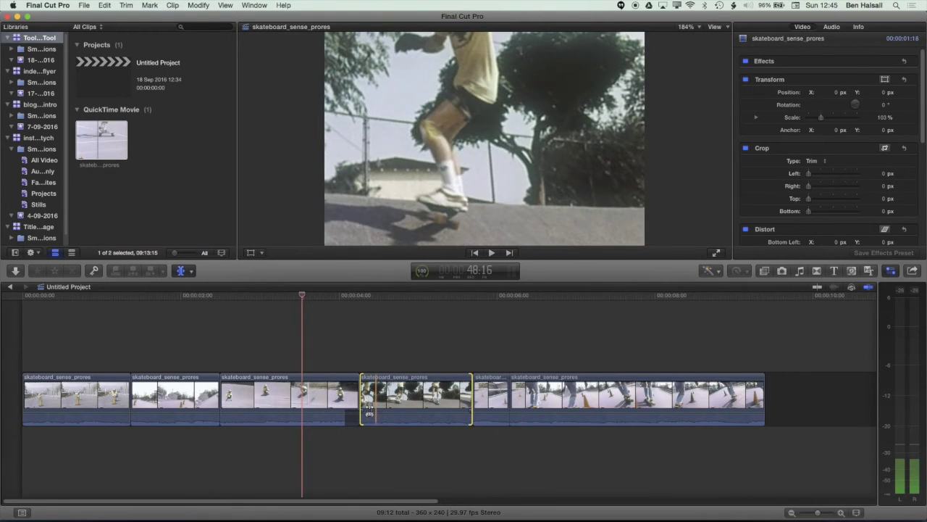
{"action": "left_click", "coordinate": [185, 270]}
- Copy the first two clips above the primary storyline as connected clips
{"action": "left_click", "coordinate": [210, 286]}
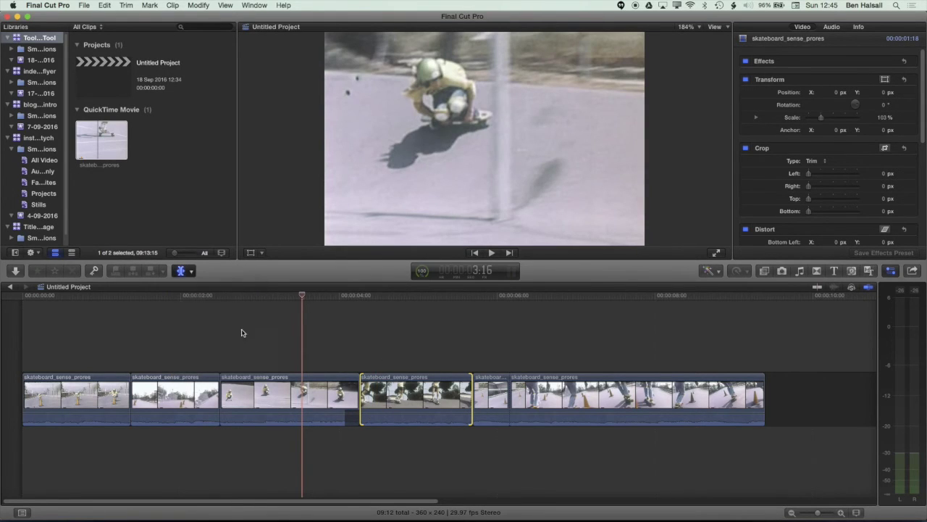
{"action": "left_click", "coordinate": [179, 397]}
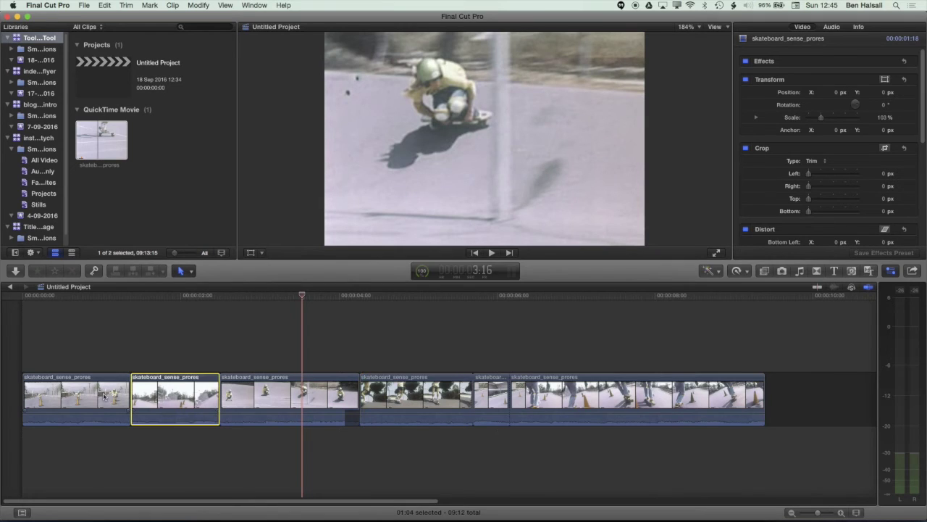
{"action": "left_click", "coordinate": [109, 397], "text": "super"}
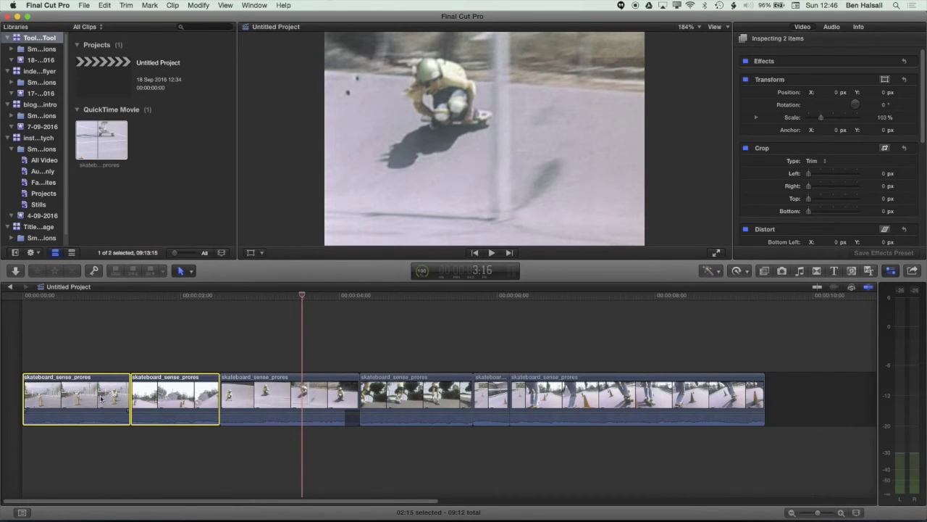
{"action": "left_click_drag", "start_coordinate": [101, 397], "coordinate": [450, 339]}
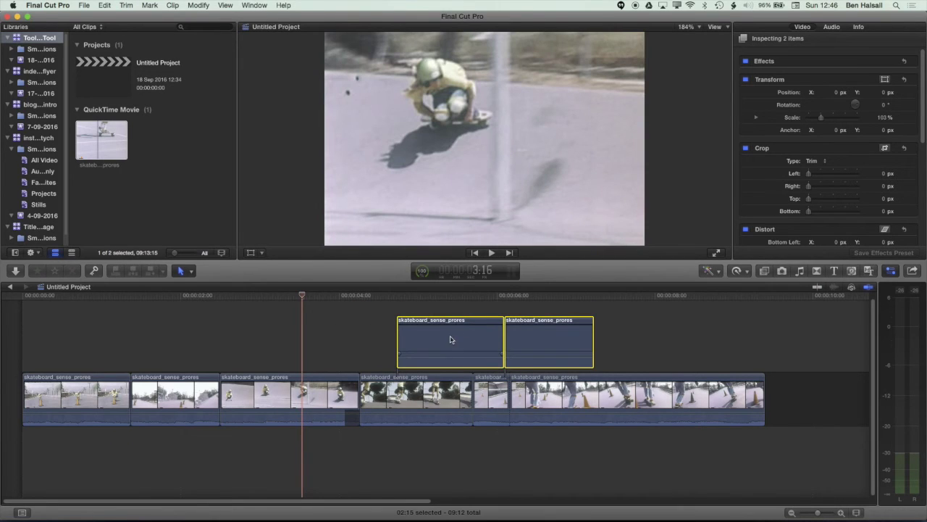
- Try rolling the edit between the two connected clips with the Trim tool
{"action": "left_click", "coordinate": [190, 274]}
{"action": "left_click", "coordinate": [196, 294]}
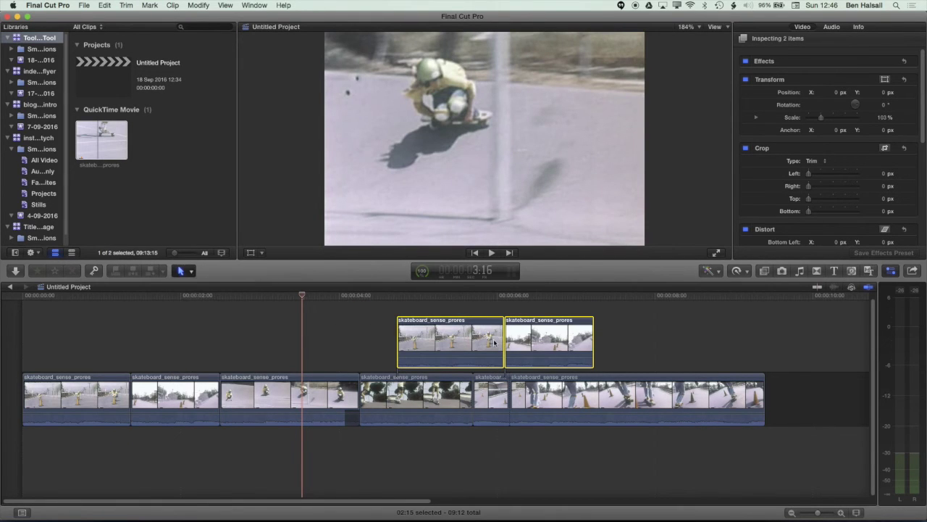
{"action": "left_click", "coordinate": [507, 339]}
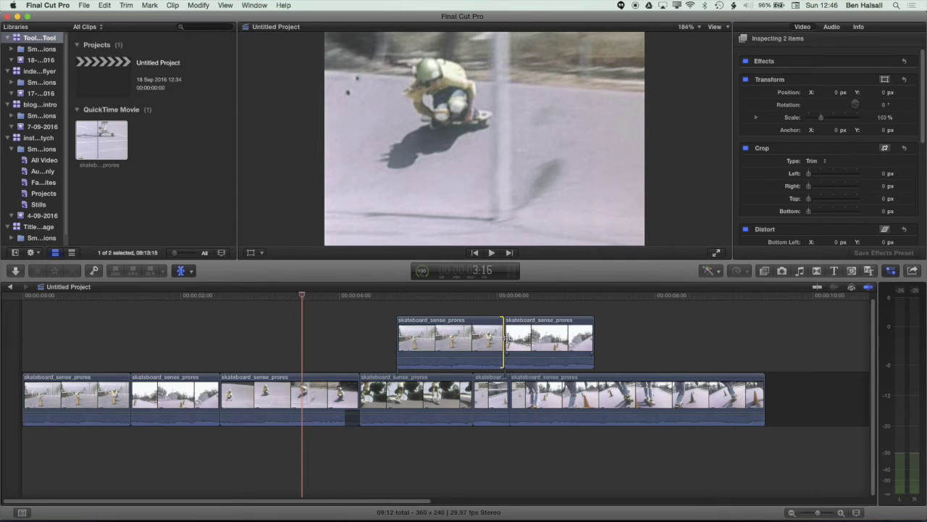
{"action": "left_click_drag", "start_coordinate": [507, 338], "coordinate": [507, 333]}
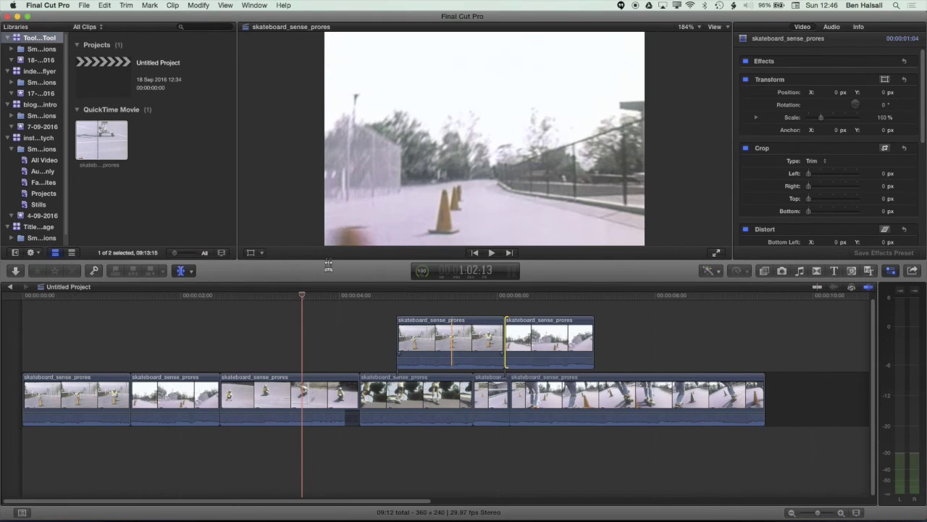
- Select both connected clips and group them into a connected storyline with Cmd-G
{"action": "left_click", "coordinate": [181, 271]}
{"action": "left_click", "coordinate": [210, 284]}
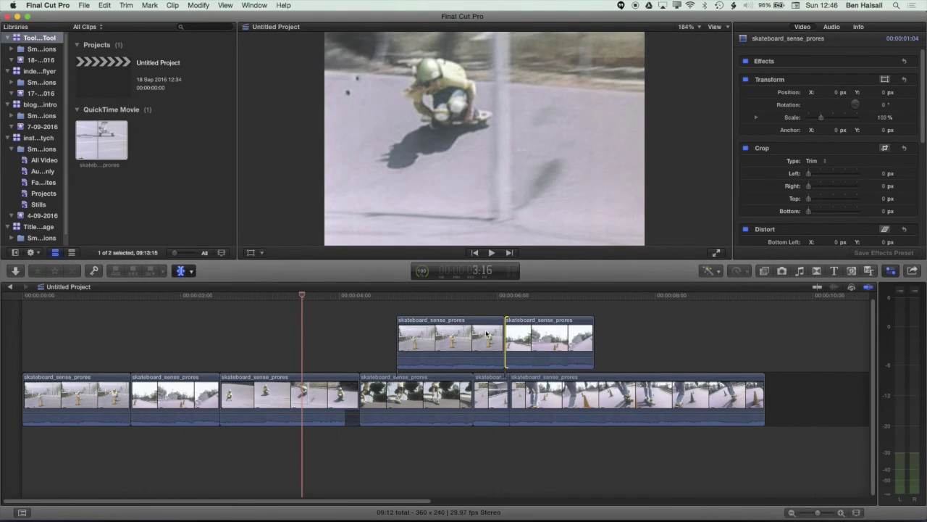
{"action": "left_click", "coordinate": [477, 337]}
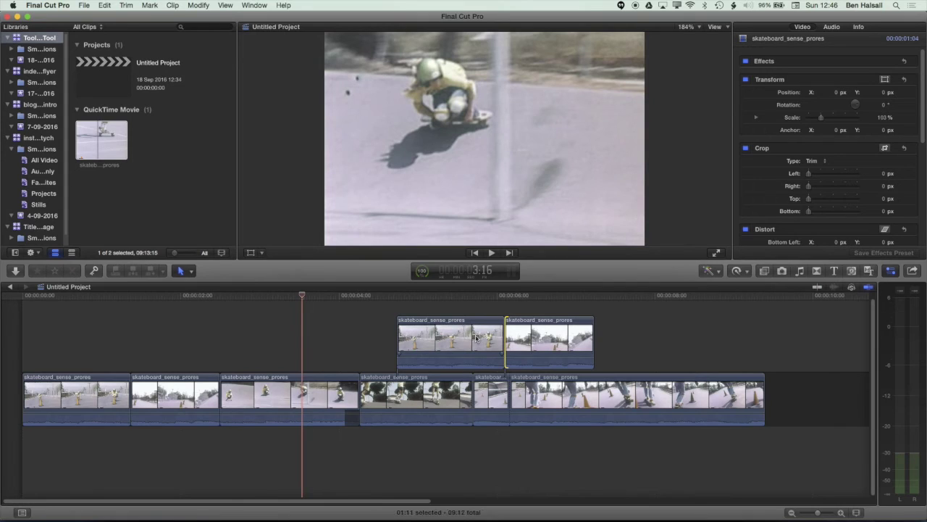
{"action": "left_click", "coordinate": [550, 341], "text": "super"}
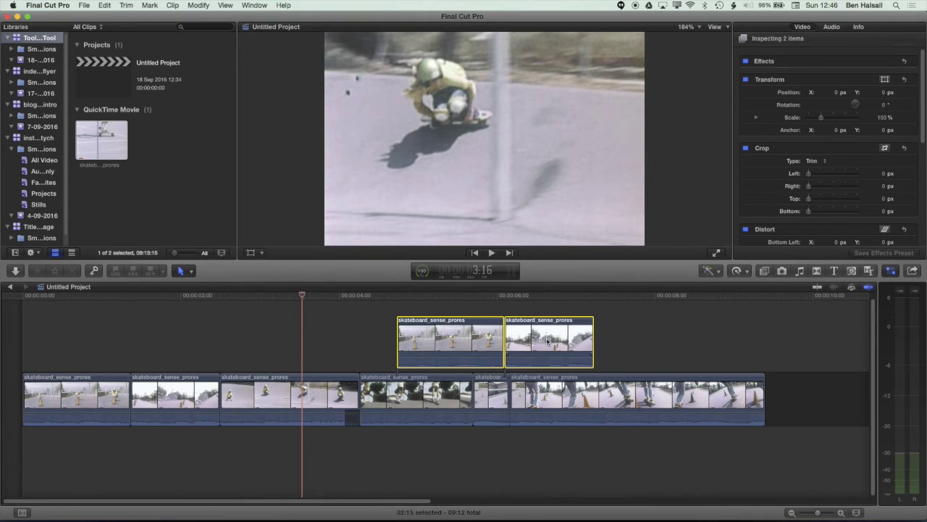
{"action": "key", "text": "super+g"}
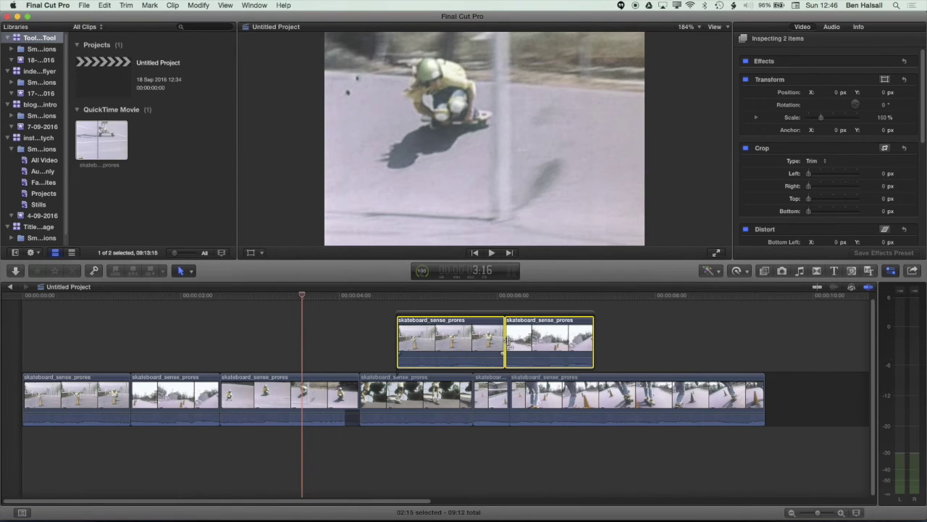
- Roll the connected storyline's shared cut by +00:02 with the Trim tool
{"action": "left_click", "coordinate": [187, 271]}
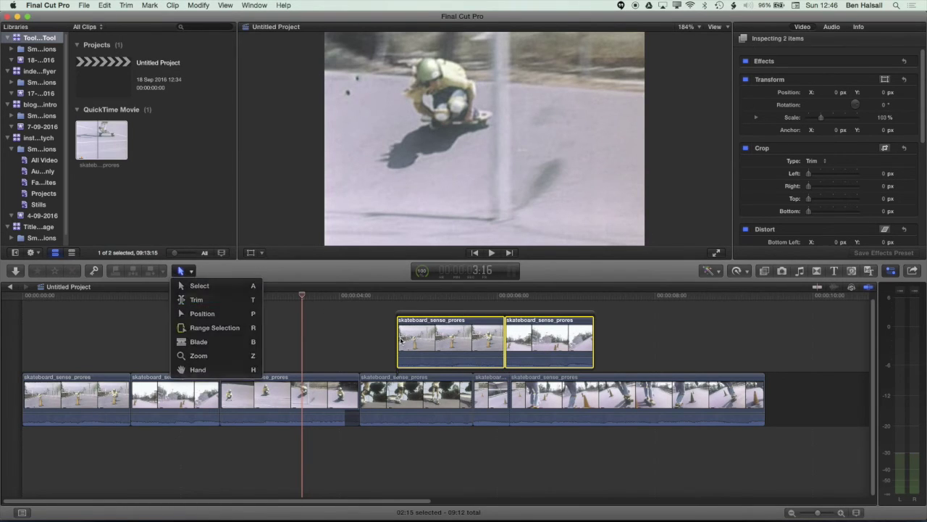
{"action": "left_click", "coordinate": [211, 300]}
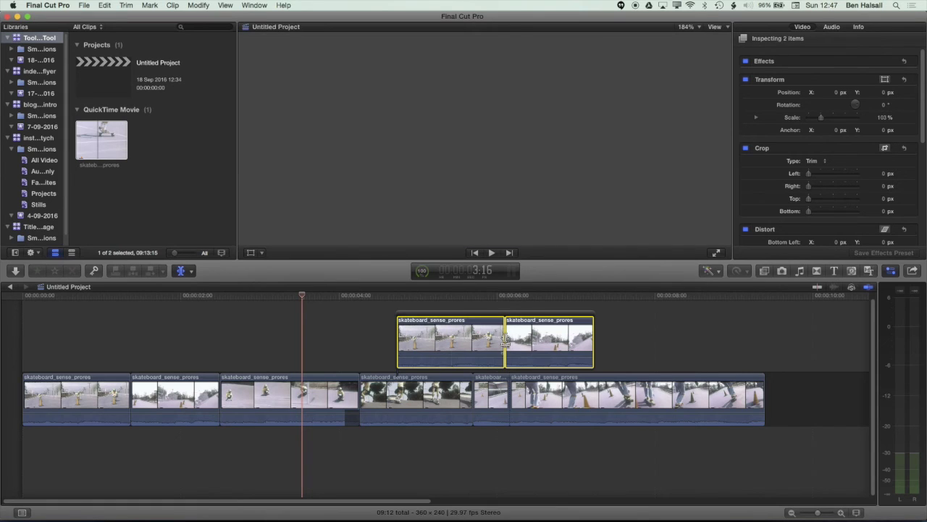
{"action": "mouse_move", "coordinate": [505, 341]}
{"action": "left_mouse_down"}
{"action": "mouse_move", "coordinate": [472, 339]}
{"action": "mouse_move", "coordinate": [541, 338]}
{"action": "mouse_move", "coordinate": [482, 338]}
{"action": "mouse_move", "coordinate": [513, 338]}
{"action": "left_mouse_up"}
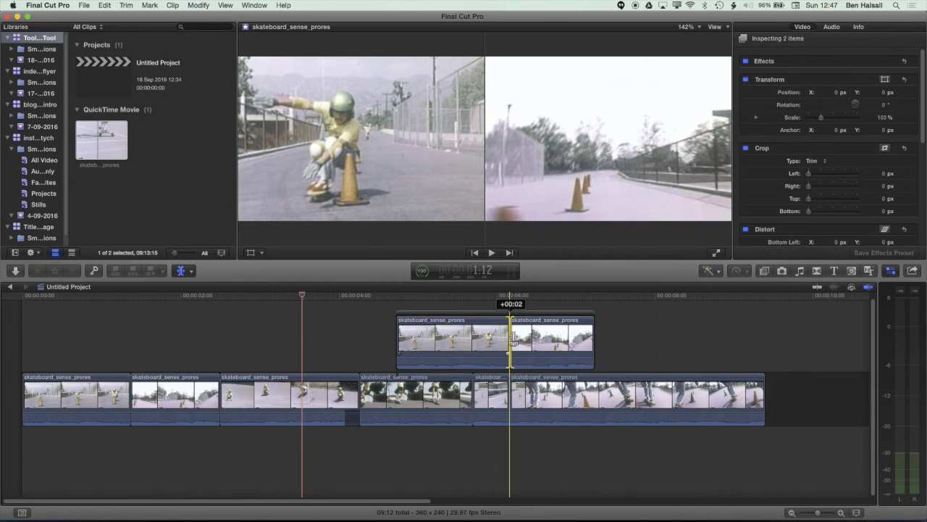
- Fine-tune the roll so the connected clips' cut sits slightly earlier
{"action": "mouse_move", "coordinate": [511, 337]}
{"action": "left_mouse_down"}
{"action": "mouse_move", "coordinate": [474, 342]}
{"action": "mouse_move", "coordinate": [511, 342]}
{"action": "left_mouse_up"}
{"action": "left_click_drag", "start_coordinate": [511, 342], "coordinate": [512, 343]}
{"action": "left_click_drag", "start_coordinate": [511, 343], "coordinate": [511, 341]}
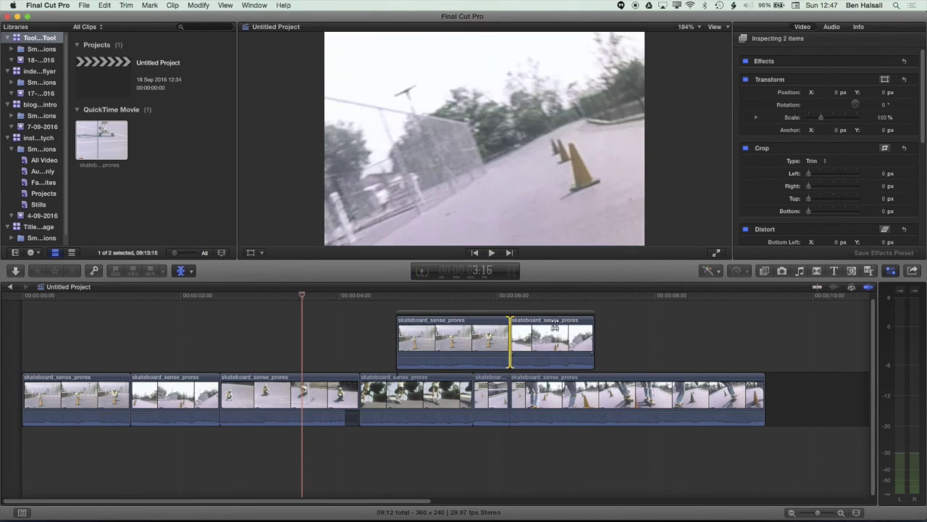
{"action": "left_click", "coordinate": [595, 334]}
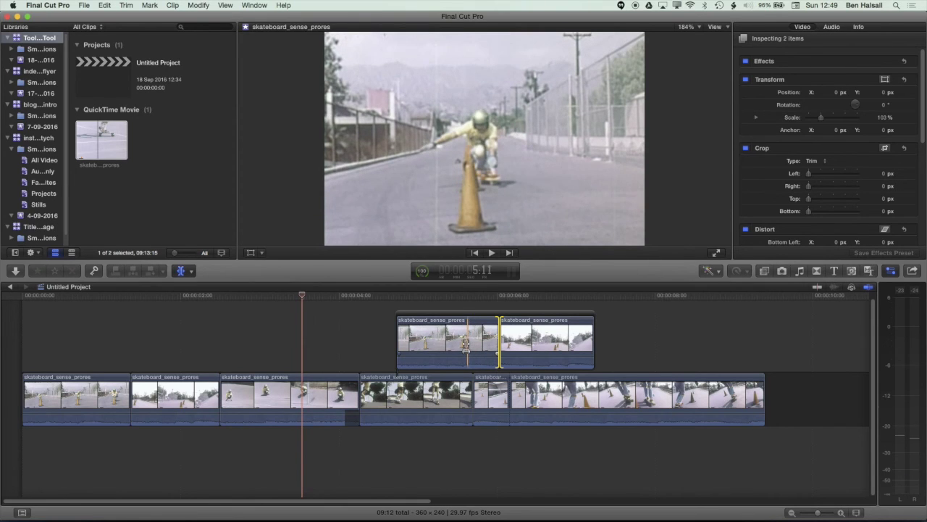
- Select the cut between clips 2 and 3, park the playhead on it, and nudge the roll by 1 and 10 frames
{"action": "left_click", "coordinate": [220, 390]}
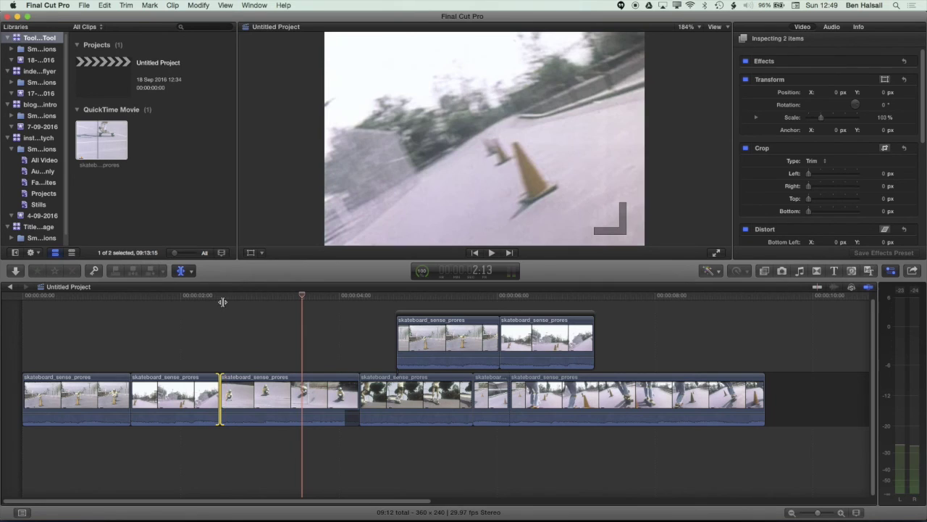
{"action": "left_click", "coordinate": [223, 302]}
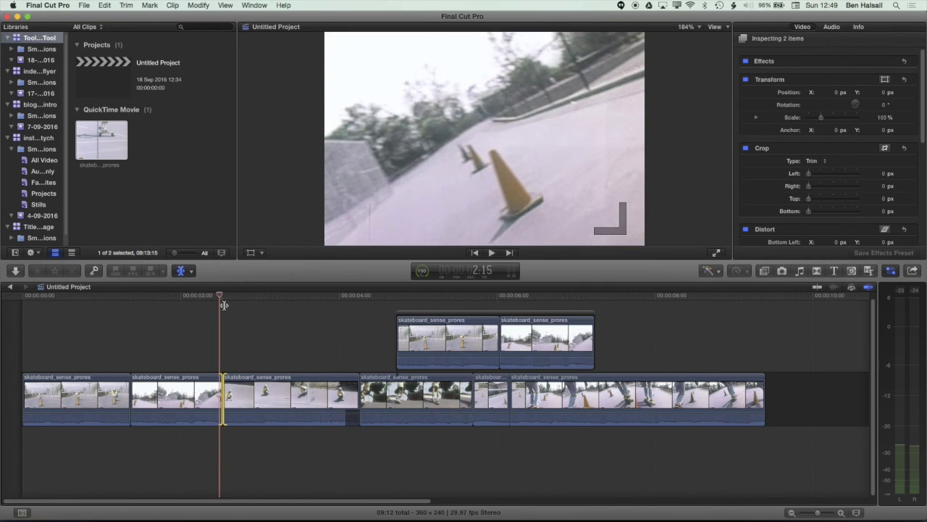
{"action": "key", "text": "Left"}
{"action": "key", "text": "comma"}
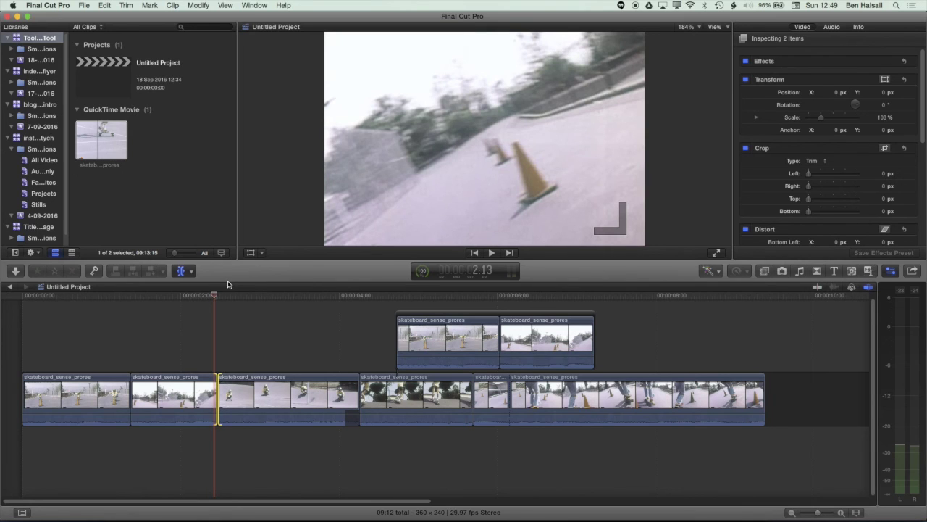
{"action": "key", "text": "shift+comma"}
{"action": "key", "text": "shift+period"}
{"action": "key", "text": "shift+period"}
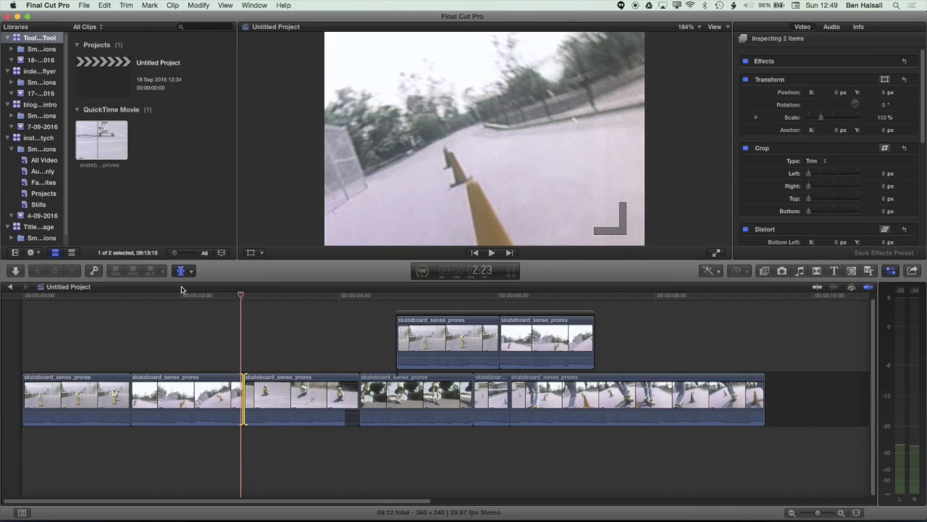
- Keep nudging the roll in 1- and 10-frame steps until the cut sits near 2:23
{"action": "key", "text": "comma"}
{"action": "key", "text": "comma"}
{"action": "key", "text": "comma"}
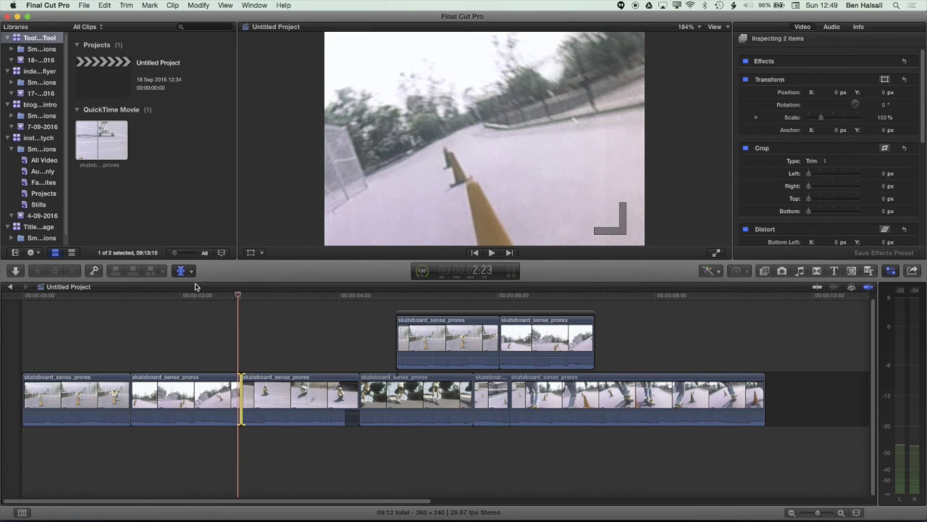
{"action": "key", "text": "comma"}
{"action": "key", "text": "comma"}
{"action": "key", "text": "comma"}
{"action": "key", "text": "comma"}
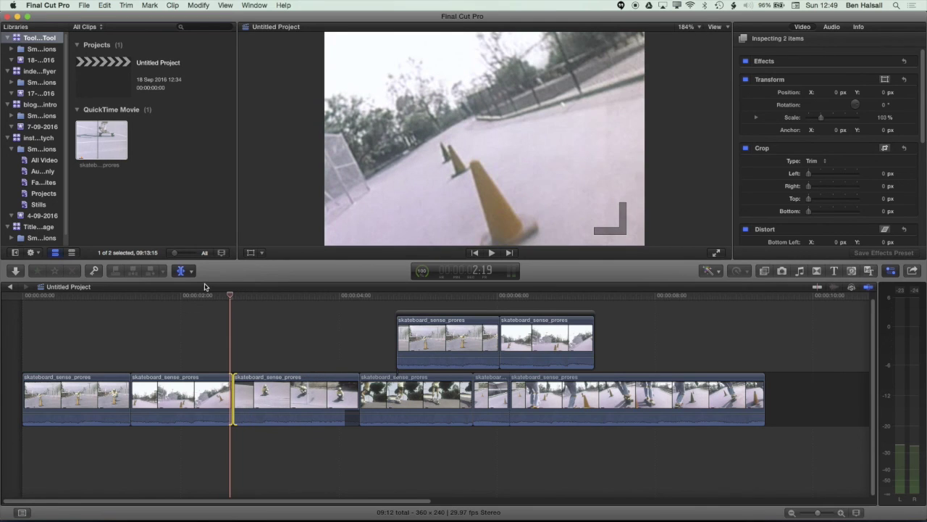
{"action": "key", "text": "period"}
{"action": "key", "text": "period"}
{"action": "key", "text": "period"}
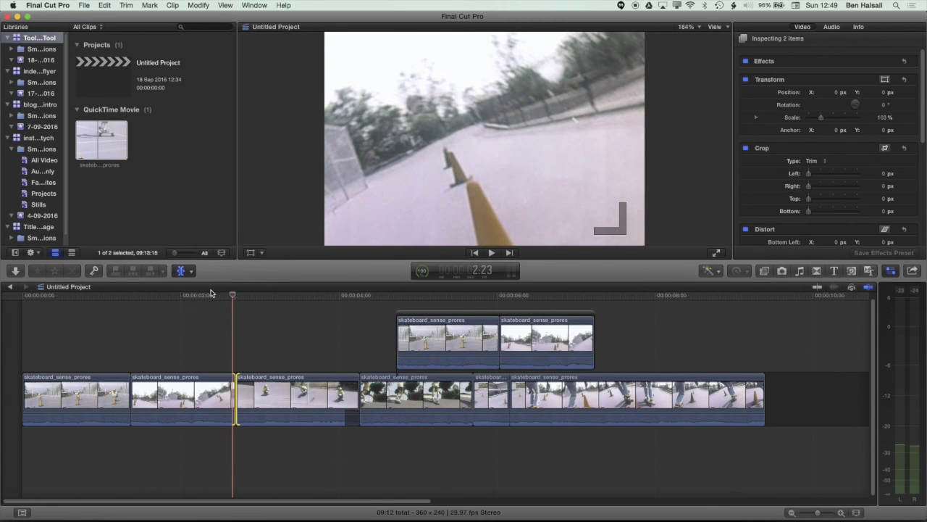
{"action": "key", "text": "period"}
{"action": "key", "text": "period"}
{"action": "key", "text": "period"}
{"action": "key", "text": "shift+comma"}
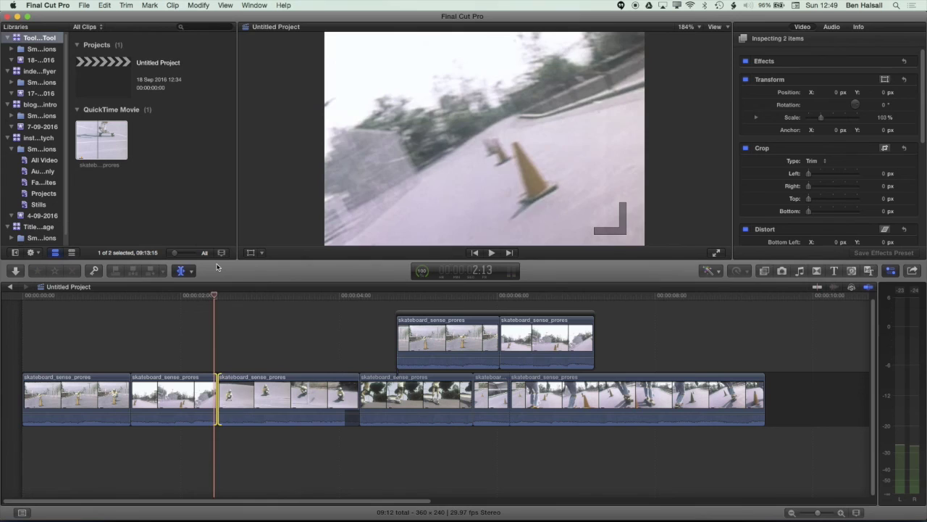
{"action": "key", "text": "shift+period"}
{"action": "key", "text": "shift+comma"}
{"action": "key", "text": "shift+period"}
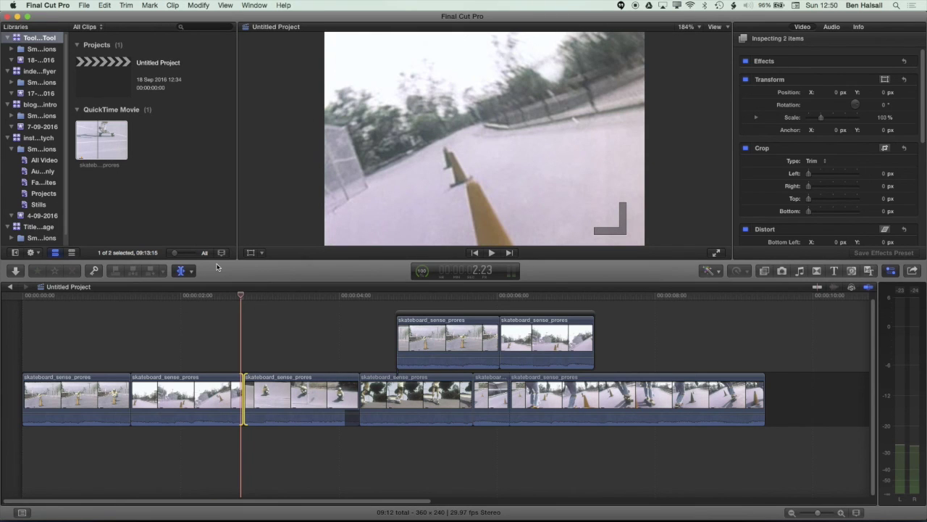